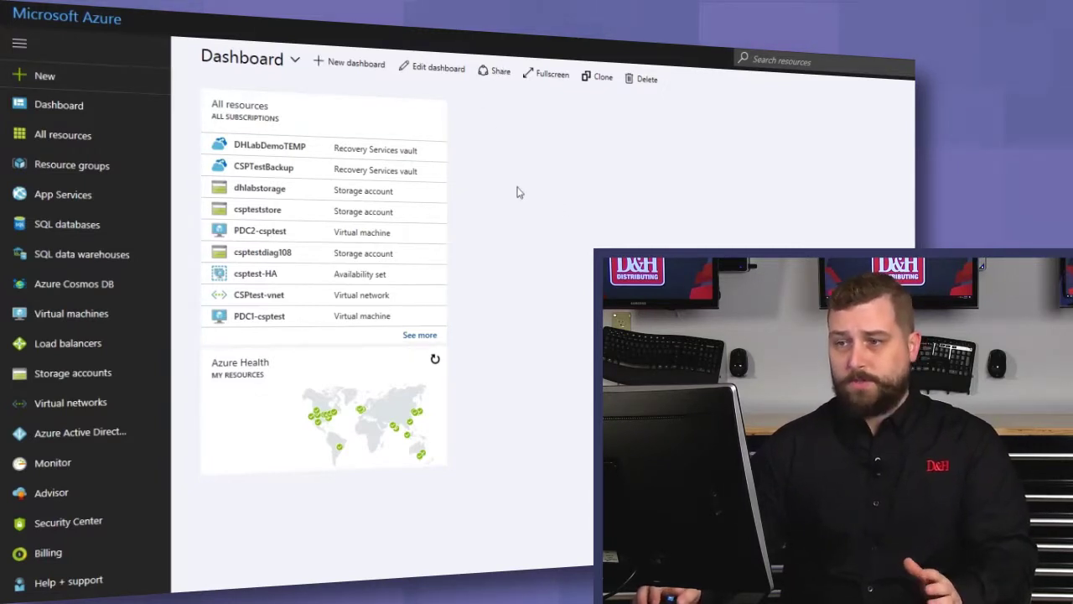
Open All resources, then browse the marketplace's Storage offerings before returning to the dashboard.
click(306, 113)
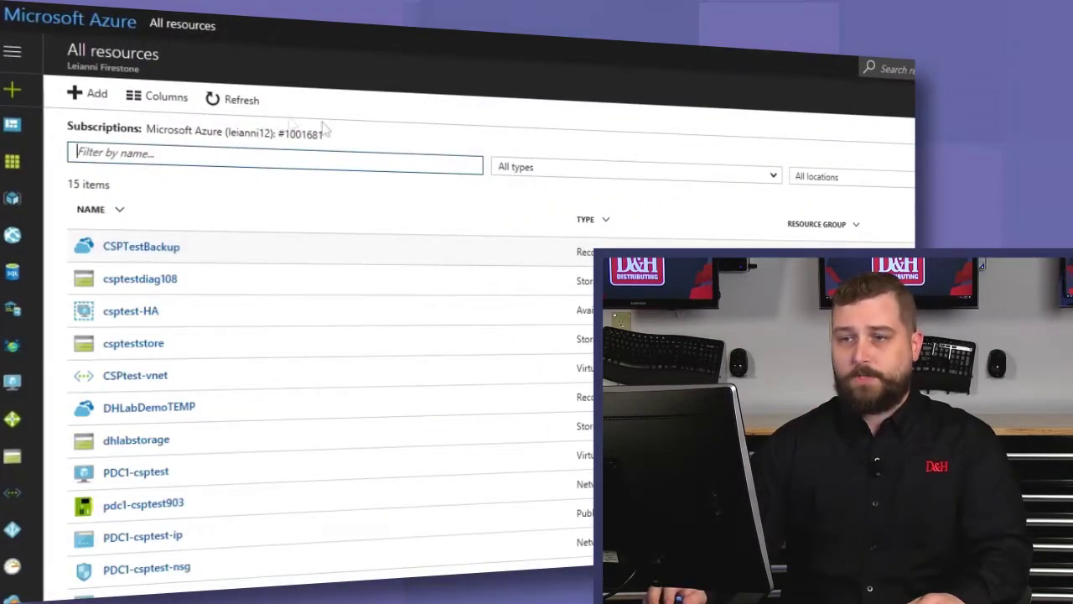
click(13, 125)
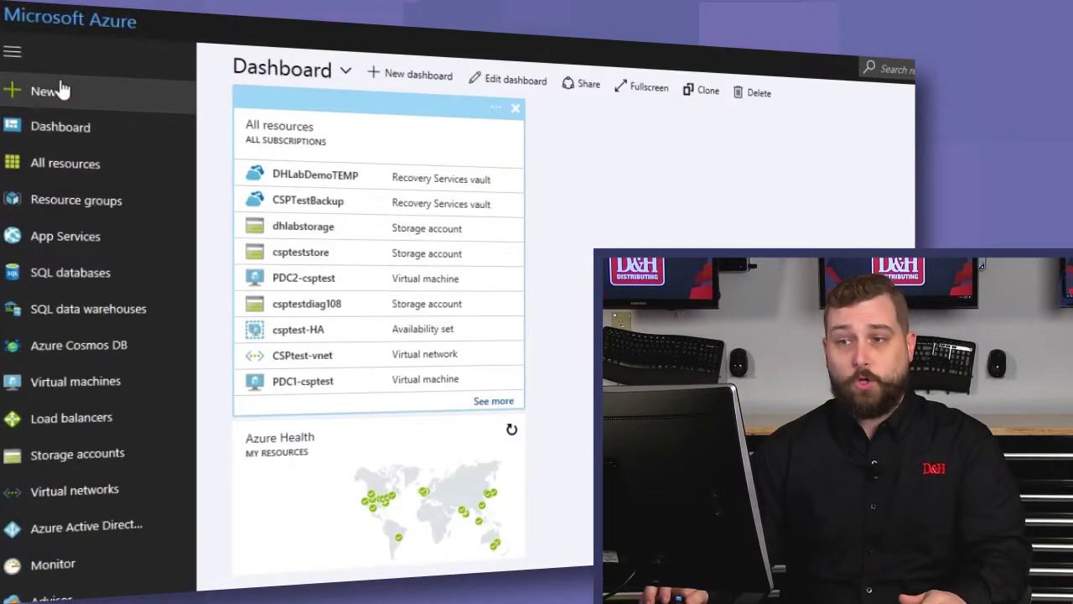
click(59, 91)
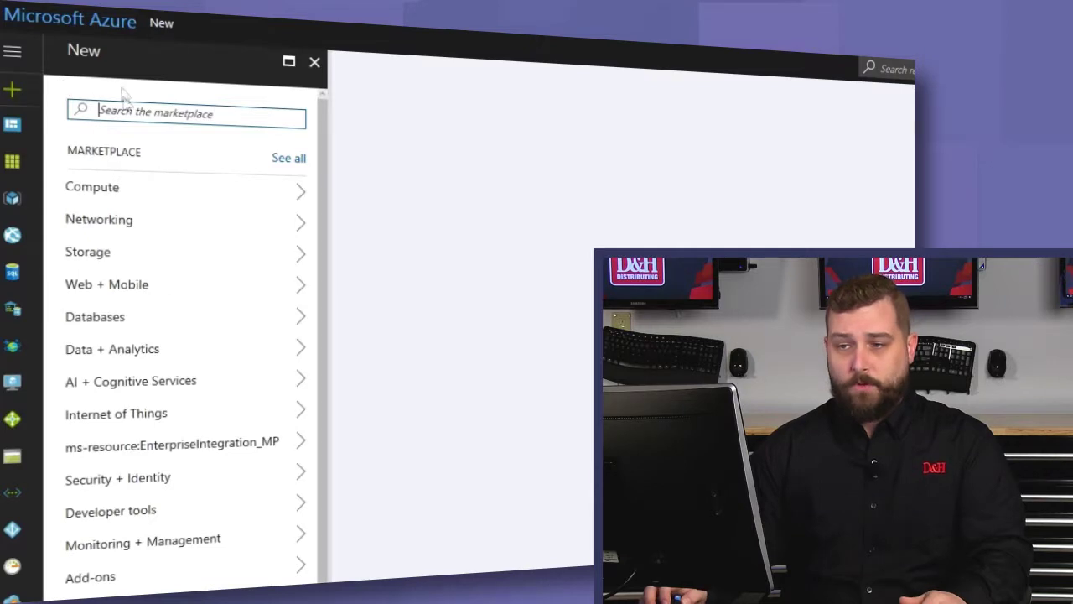
click(120, 258)
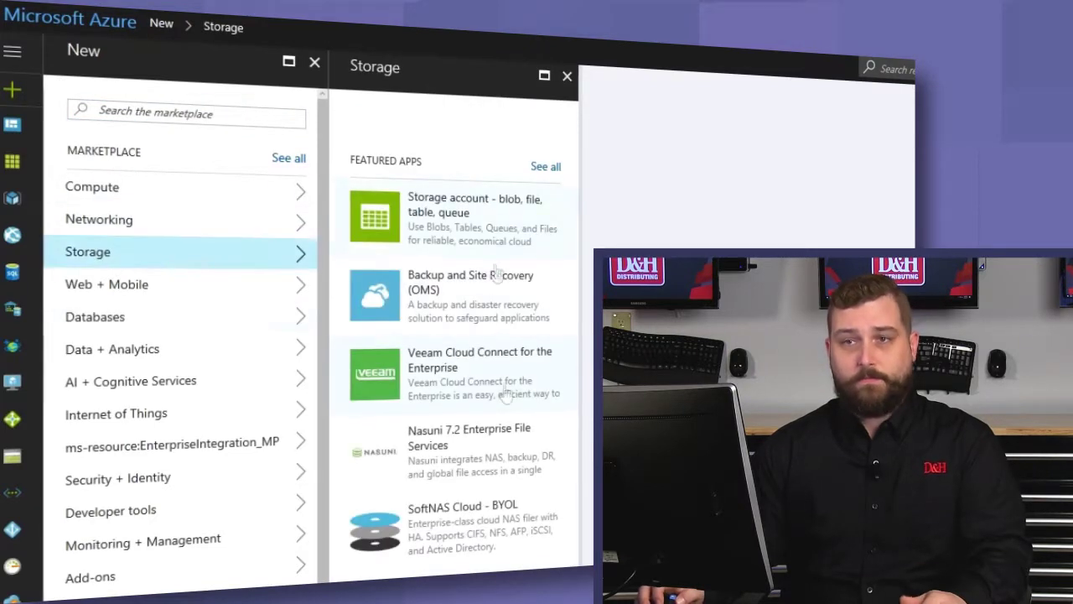
click(126, 22)
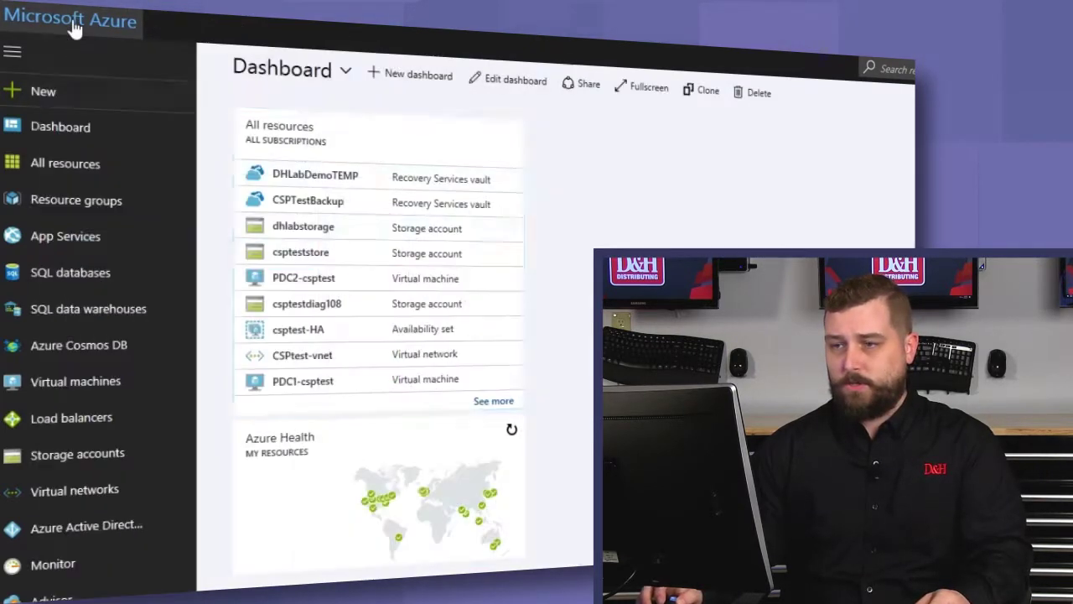
Reopen the All resources list and start adding a new resource from it.
click(357, 140)
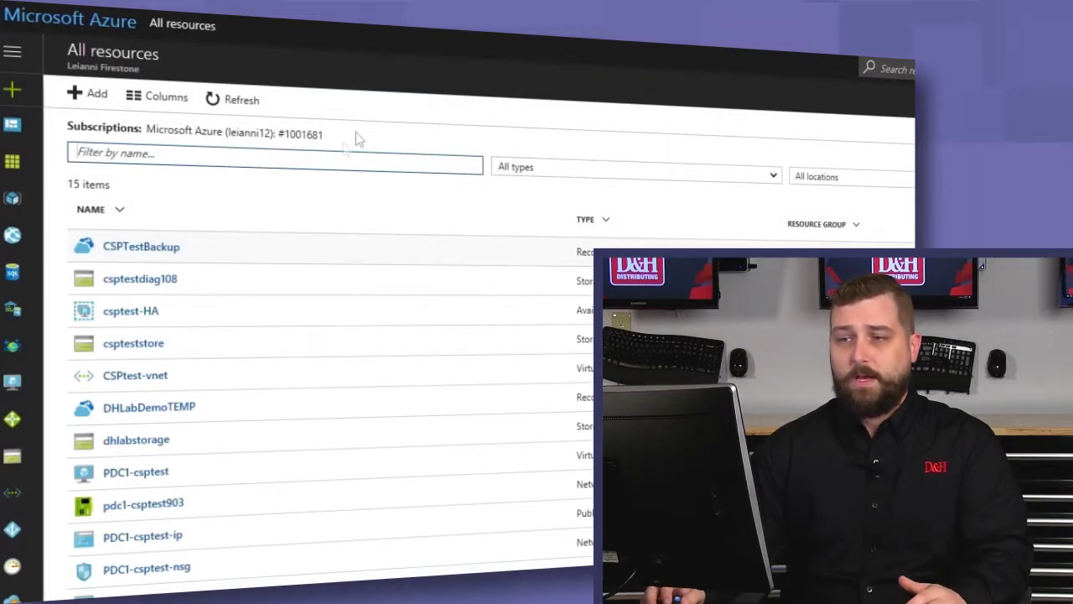
click(159, 71)
click(105, 34)
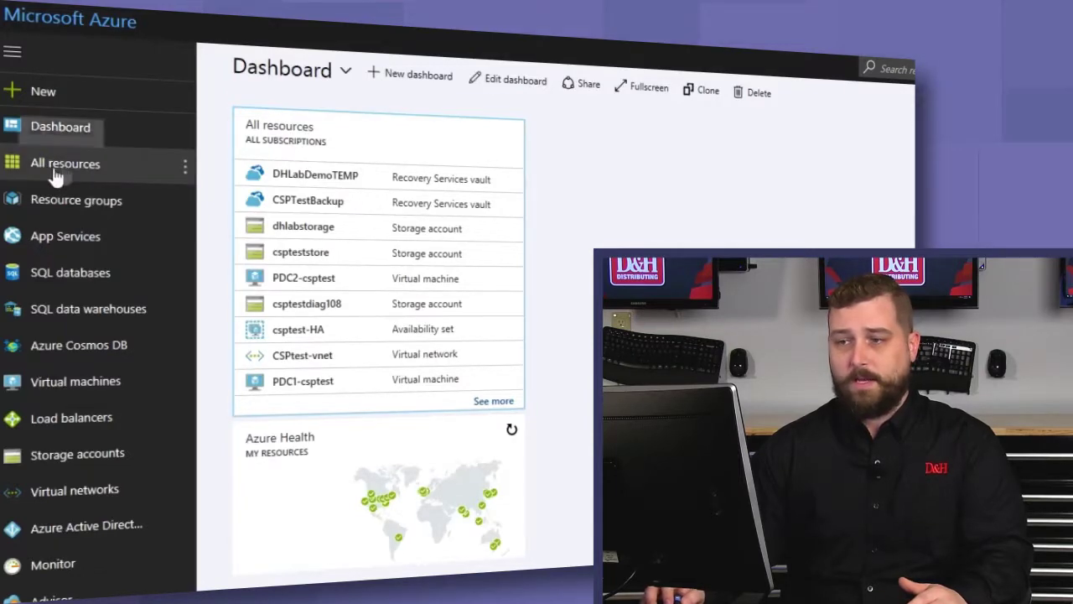
click(275, 134)
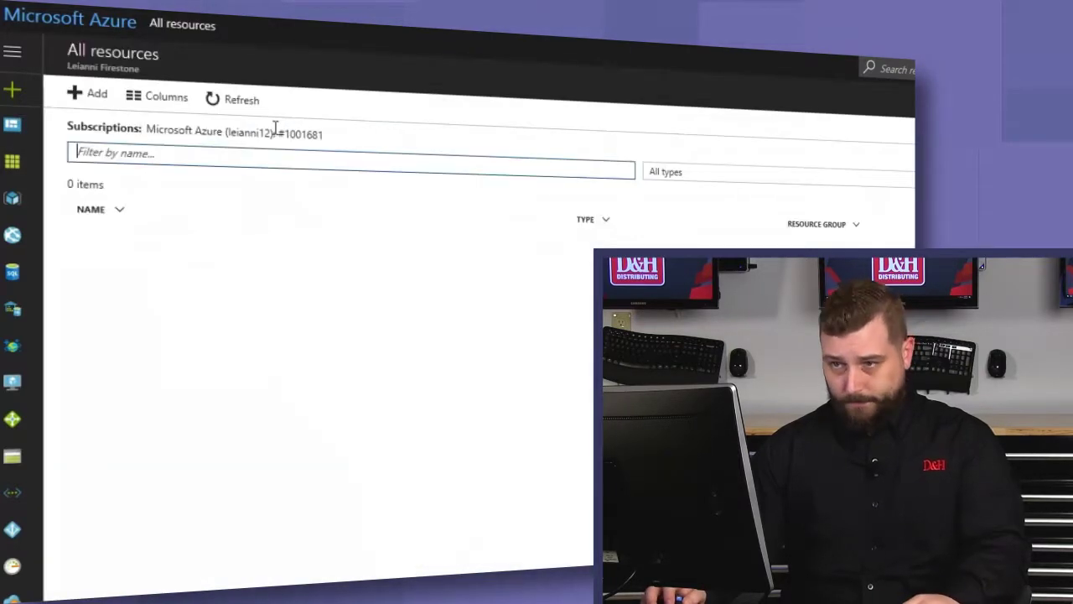
click(80, 97)
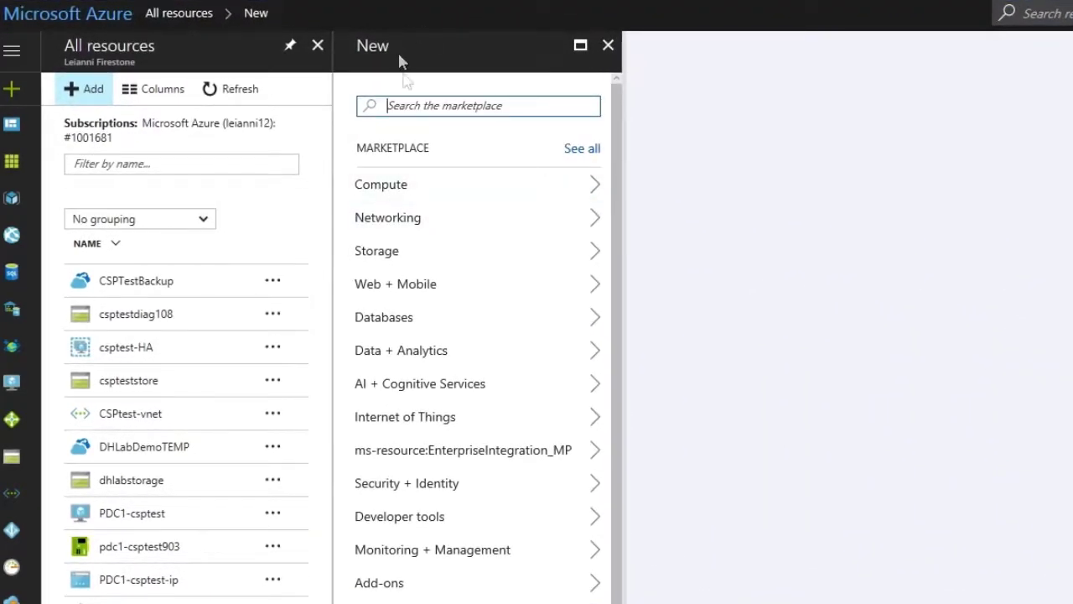
Start a new 'Storage account - blob, file, table, queue' from the marketplace's Storage category.
click(12, 88)
click(115, 249)
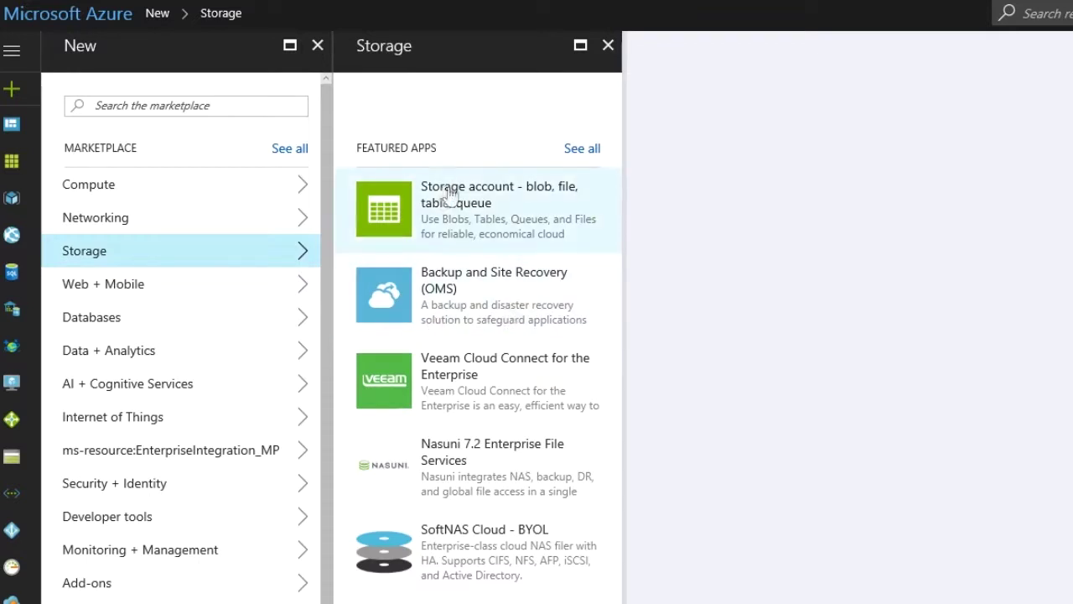
click(429, 207)
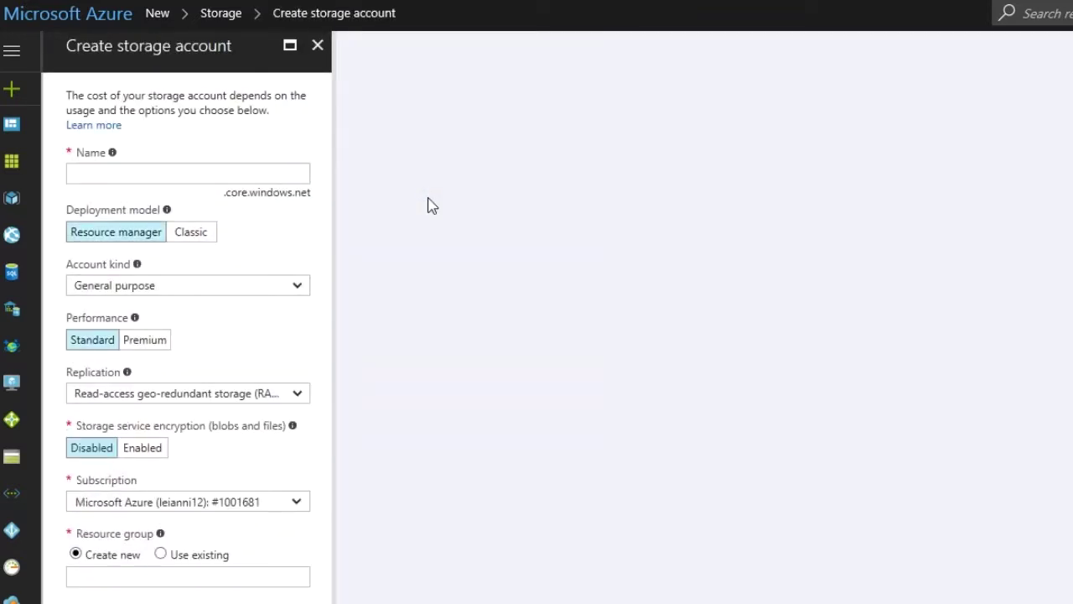
click(166, 171)
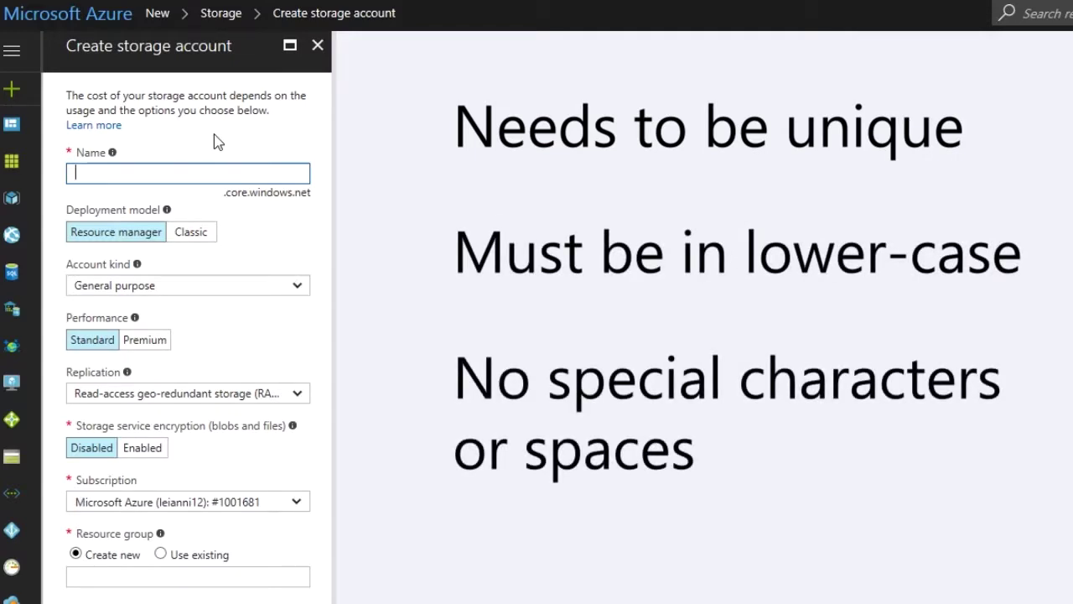
Enter 'dhlabtest' as the storage account name.
text(dhlabtest)
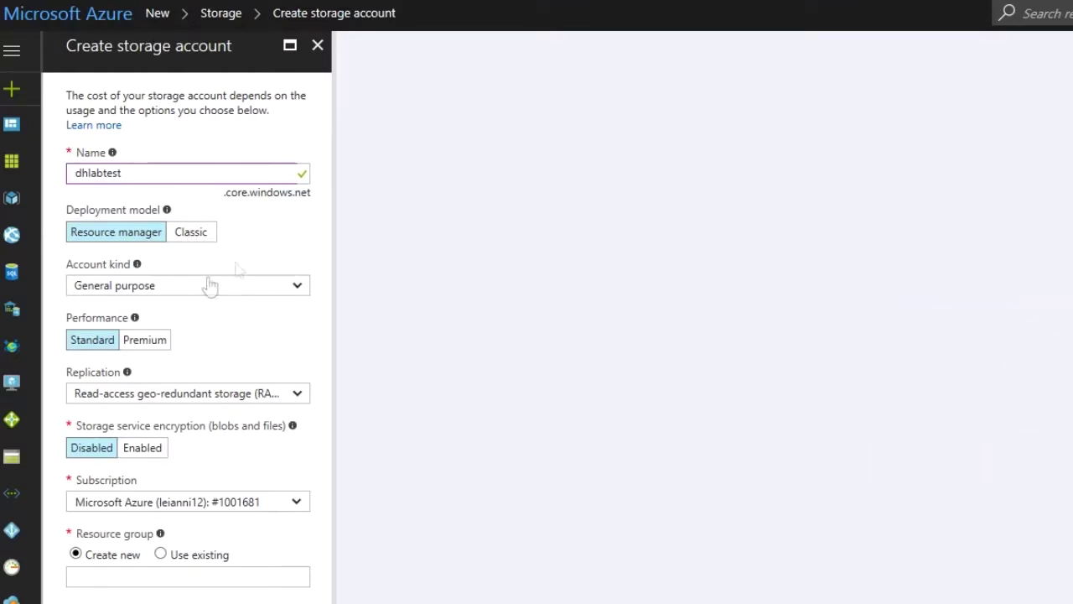
click(185, 295)
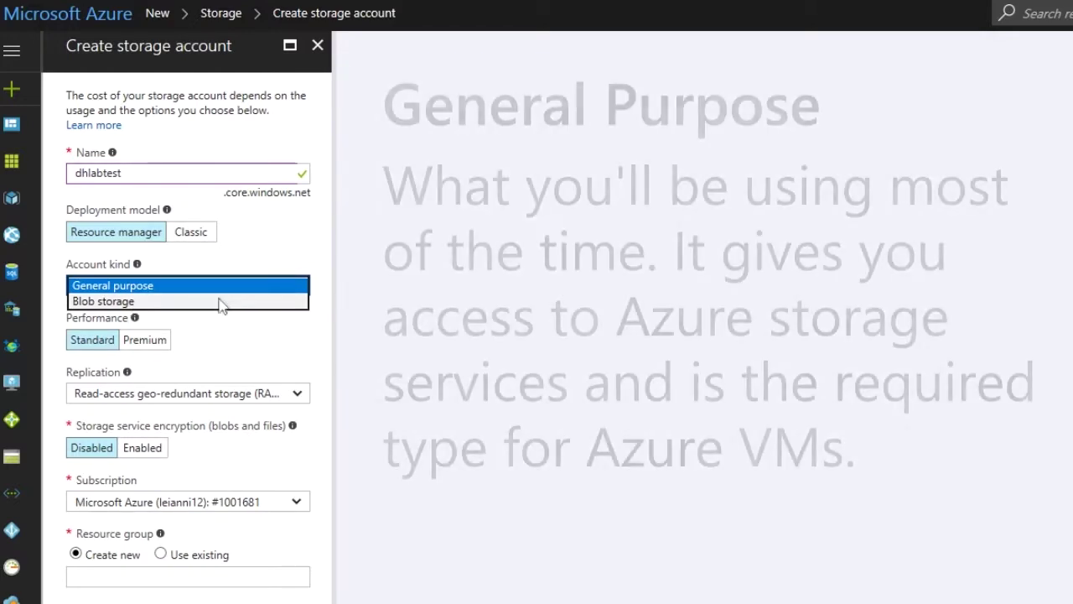
click(285, 280)
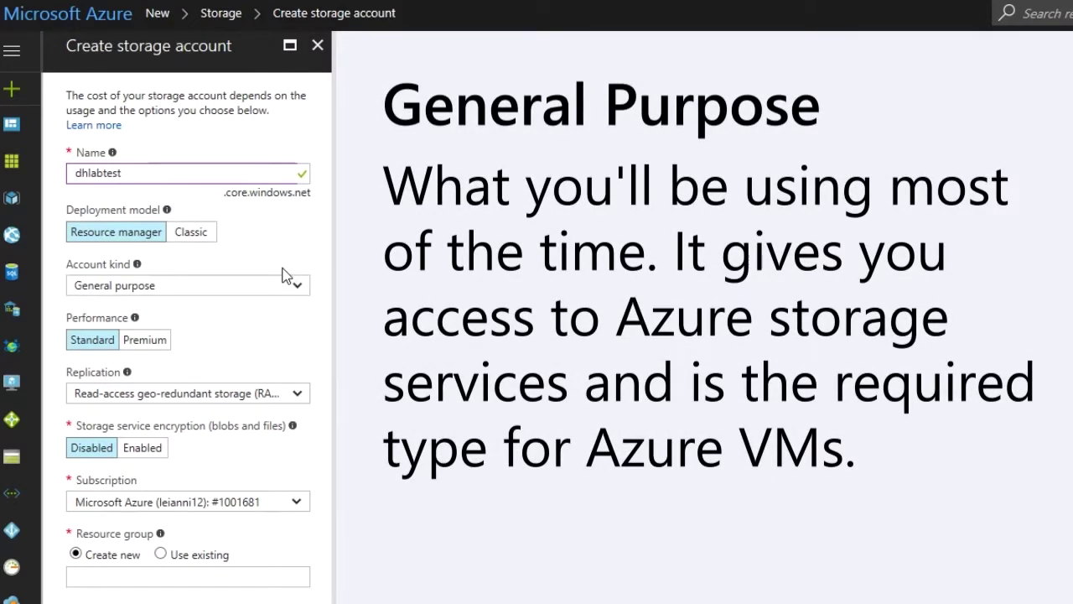
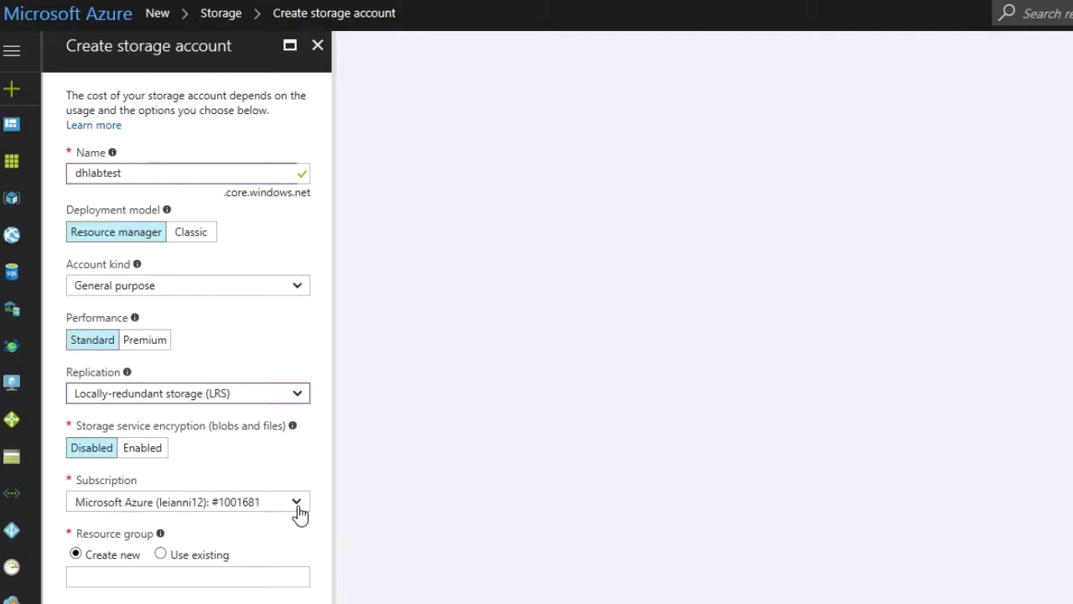
Keep the only subscription and use the existing resource group DHLabDemo.
click(201, 503)
click(297, 503)
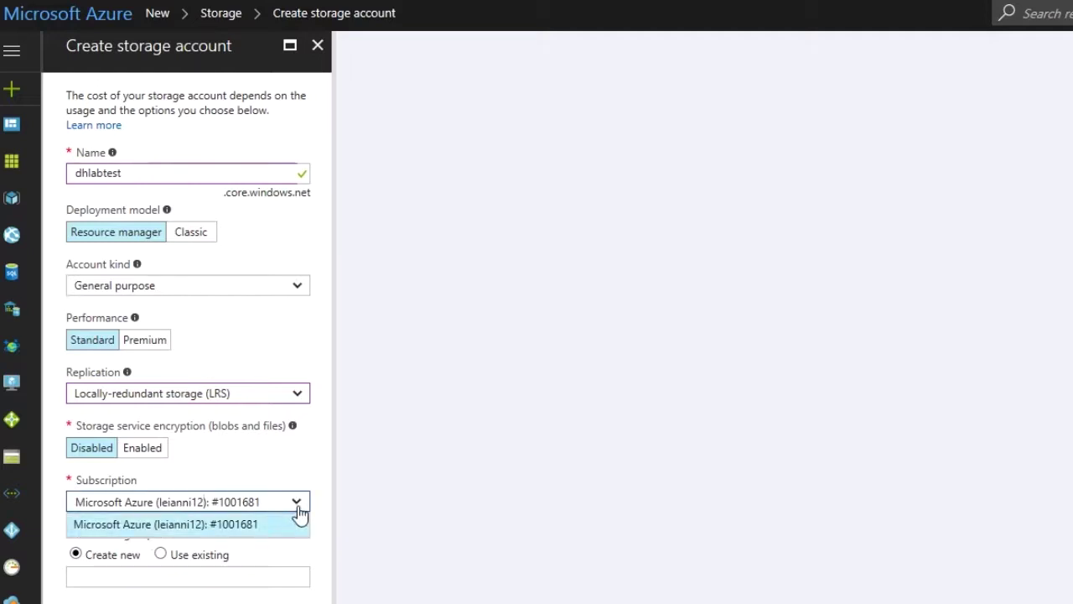
click(298, 520)
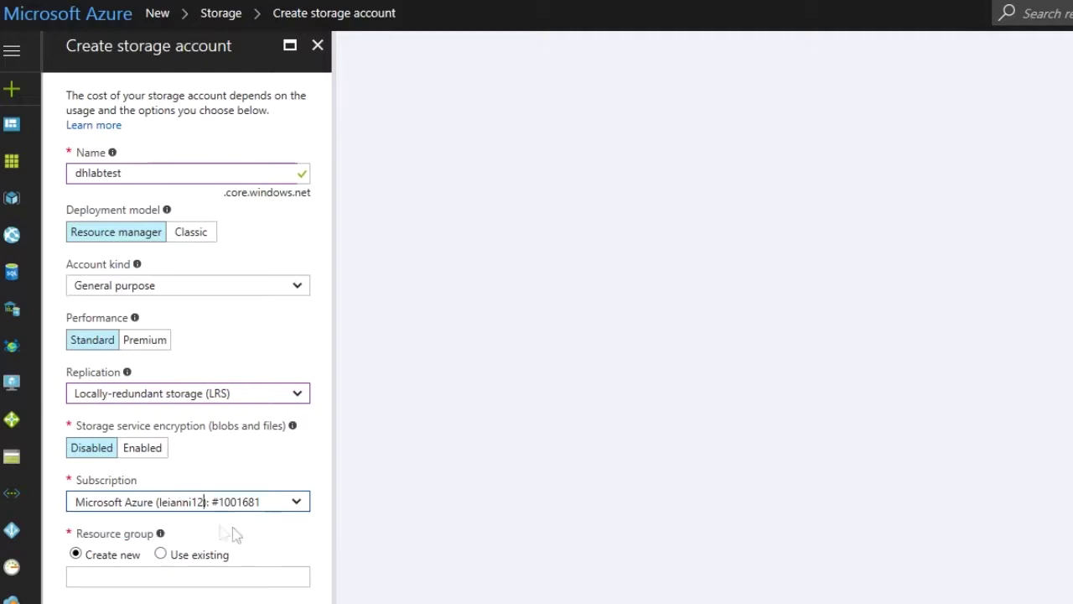
click(293, 535)
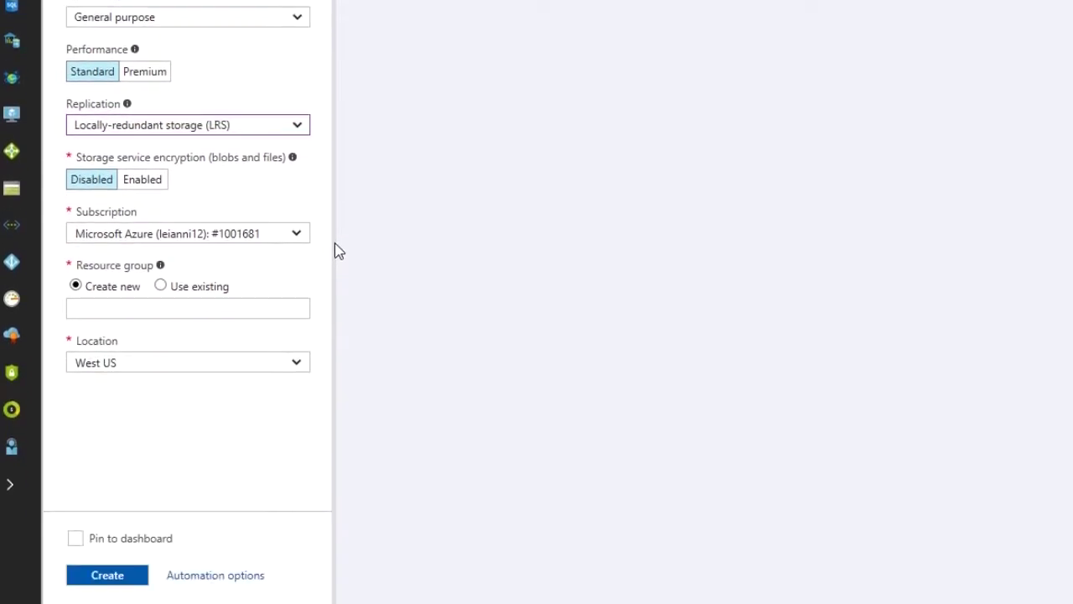
click(161, 288)
click(187, 310)
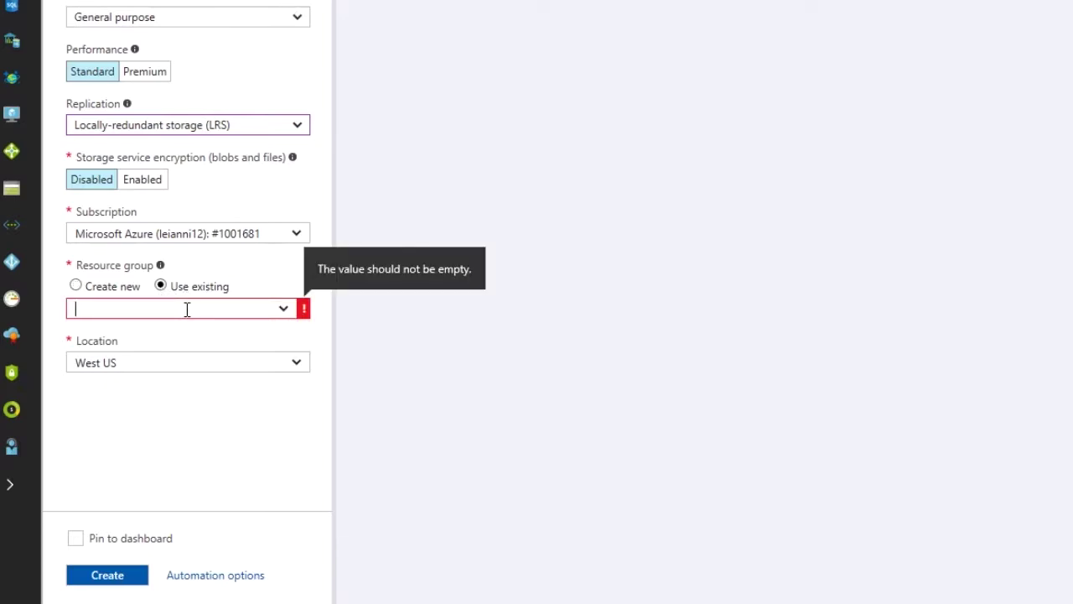
click(283, 308)
click(234, 360)
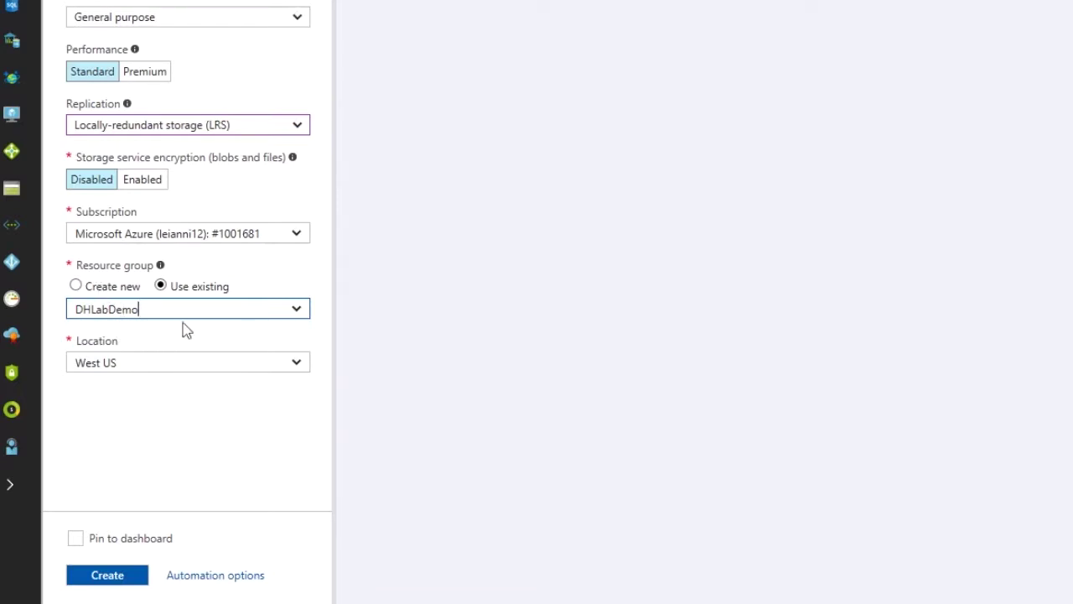
Set the storage account location to East US.
click(297, 371)
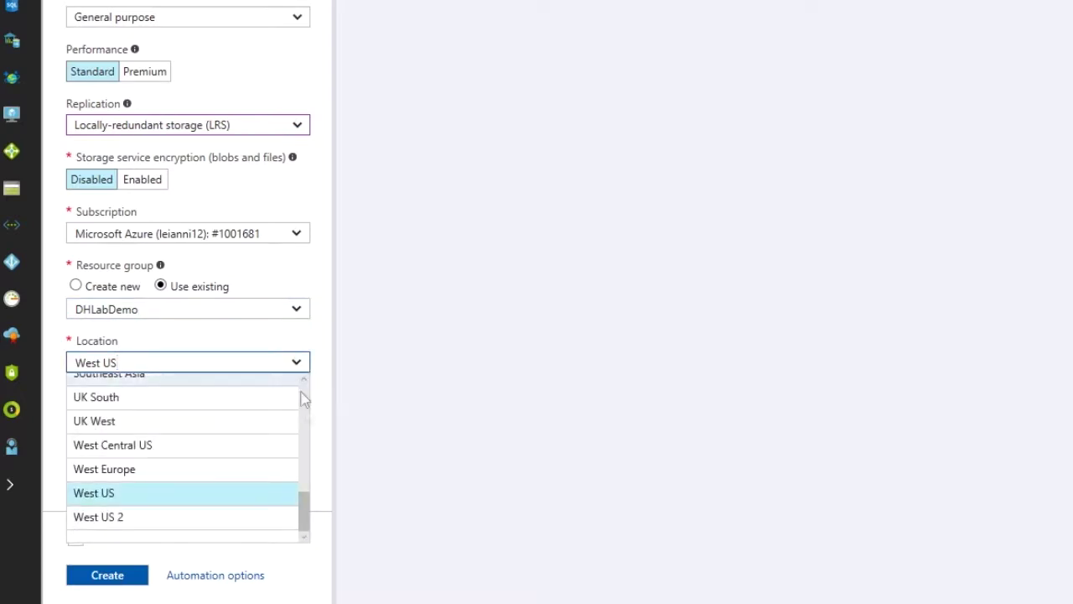
scroll(307, 424, up, 3)
drag(307, 446, 304, 388)
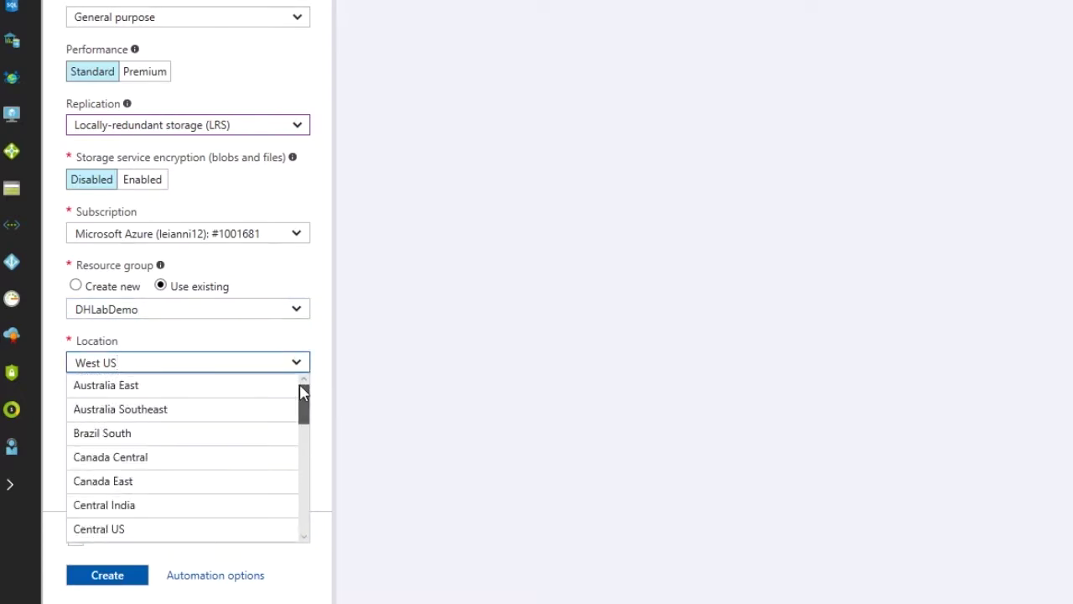
scroll(230, 436, down, 1)
scroll(126, 503, down, 1)
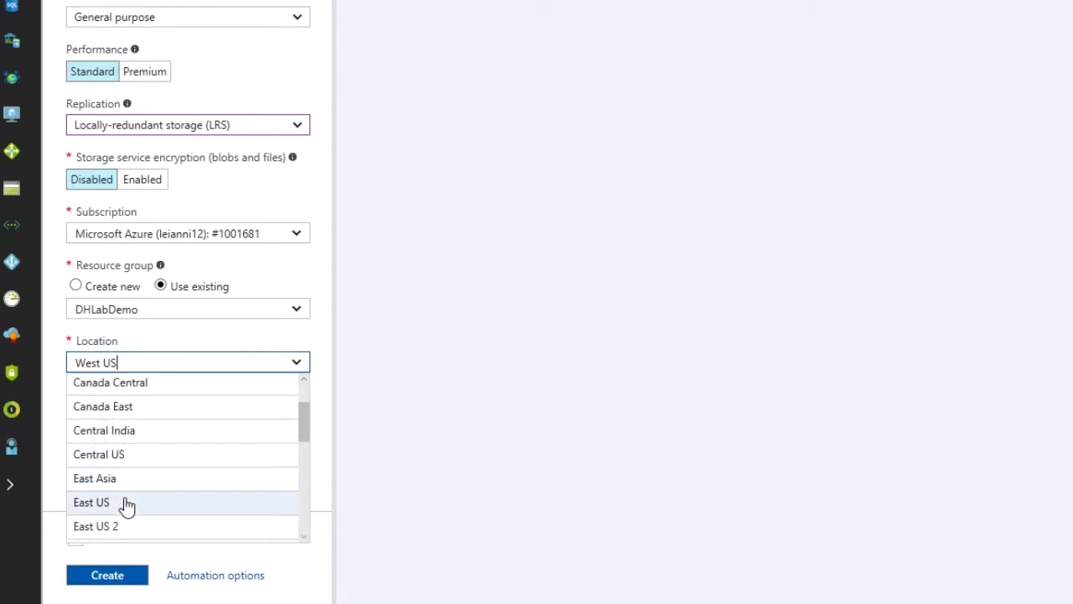
click(103, 506)
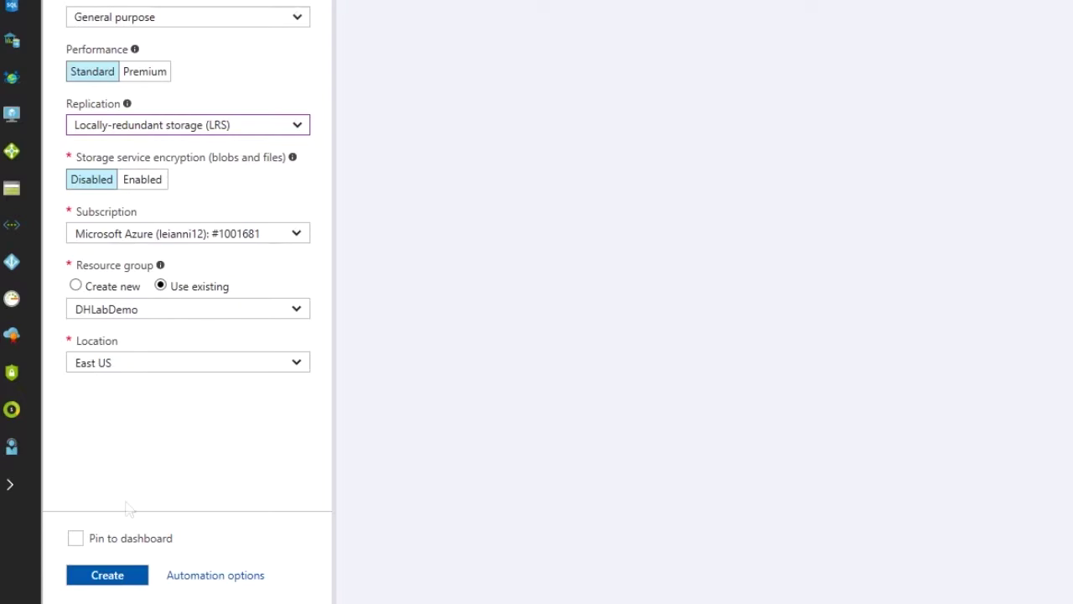
Create the dhlabtest account and follow its deployment notification to the new account.
click(108, 574)
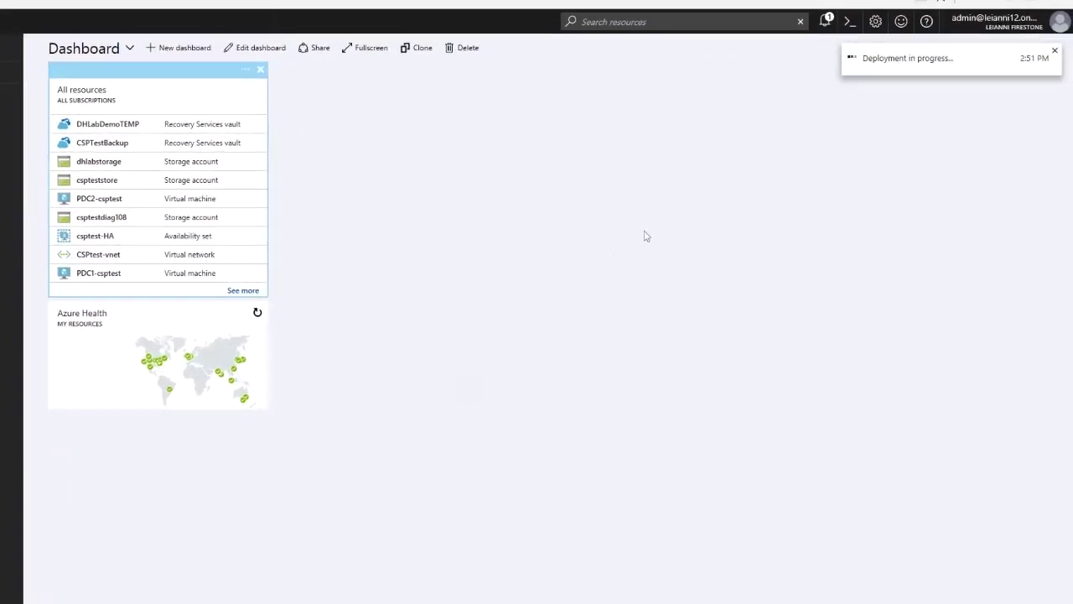
click(828, 24)
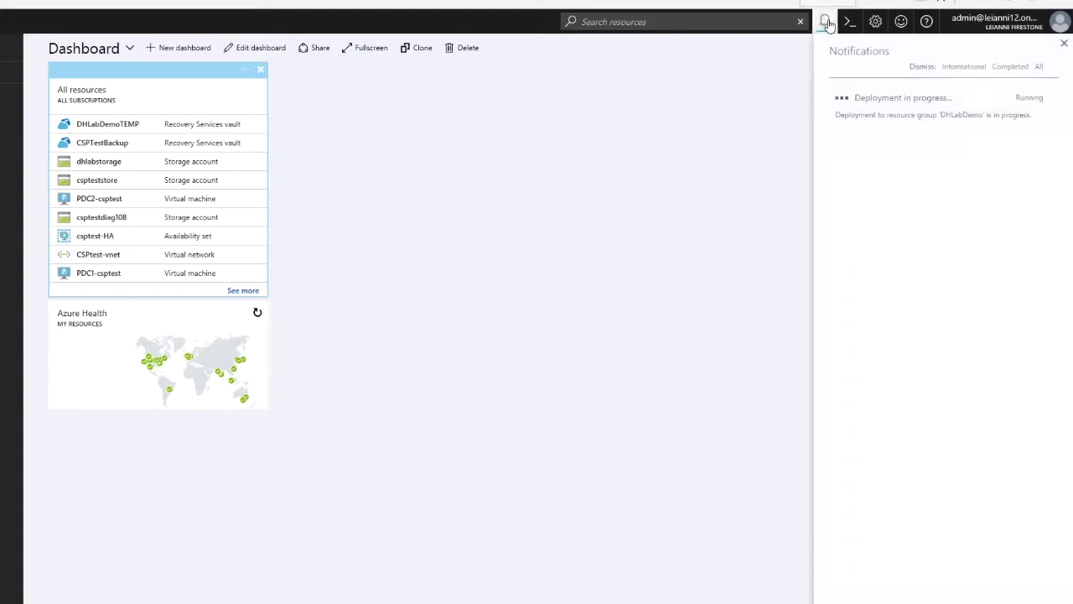
click(891, 116)
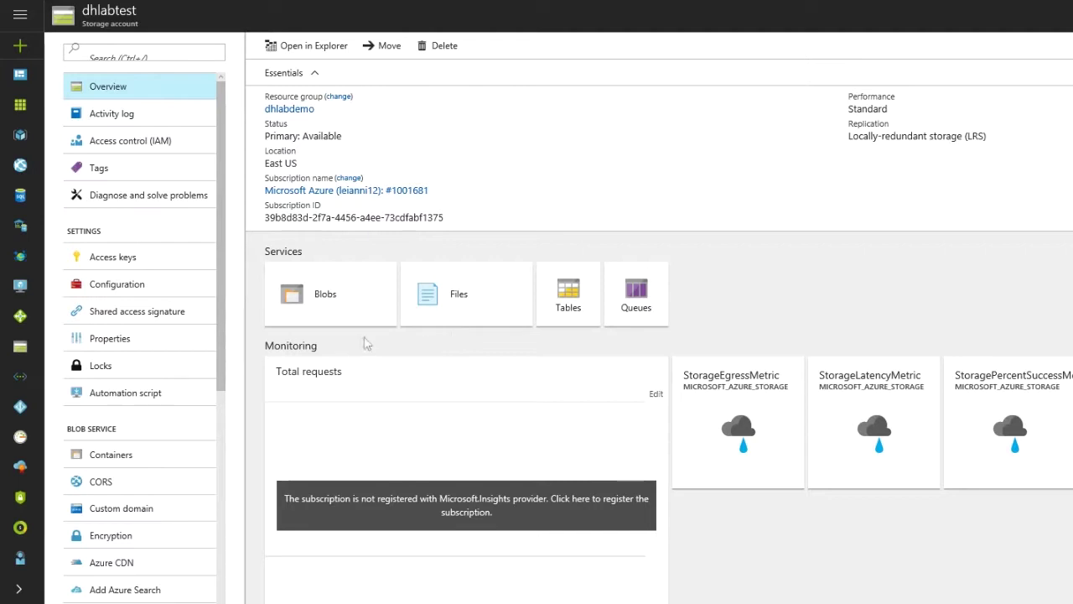
In Files, add the share 'dhlabfileshare' with a quota of 4 GB.
click(478, 317)
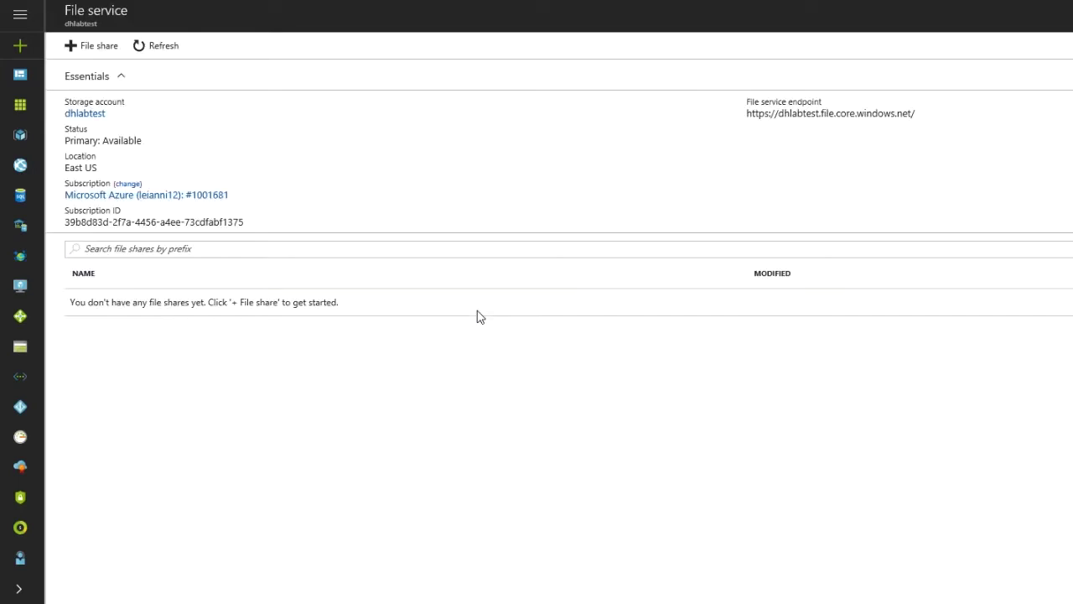
click(93, 55)
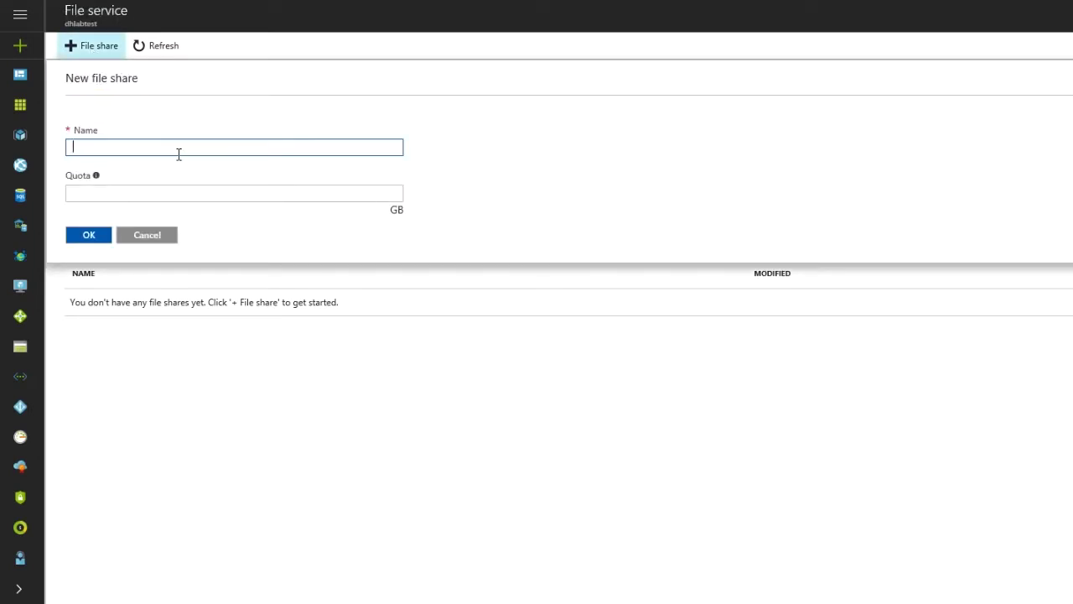
text(dhla)
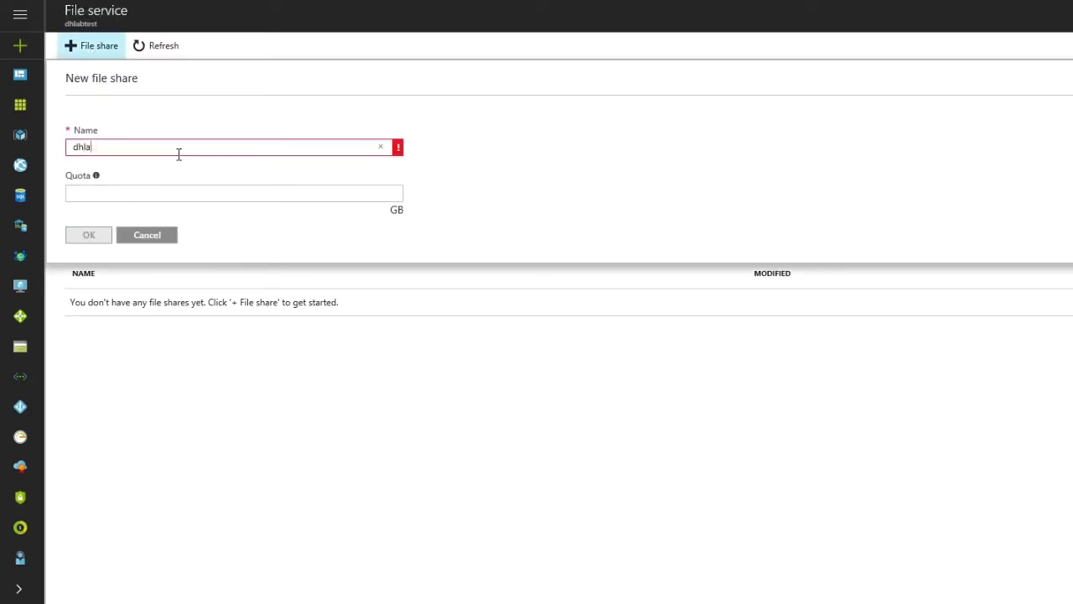
text(bfileshare)
key(Tab)
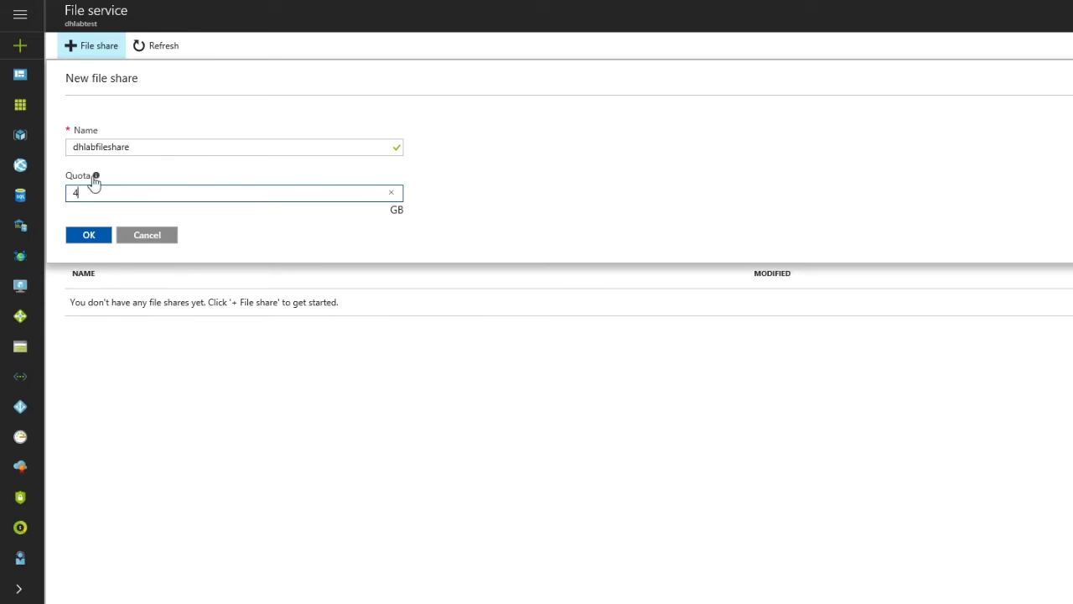
click(94, 238)
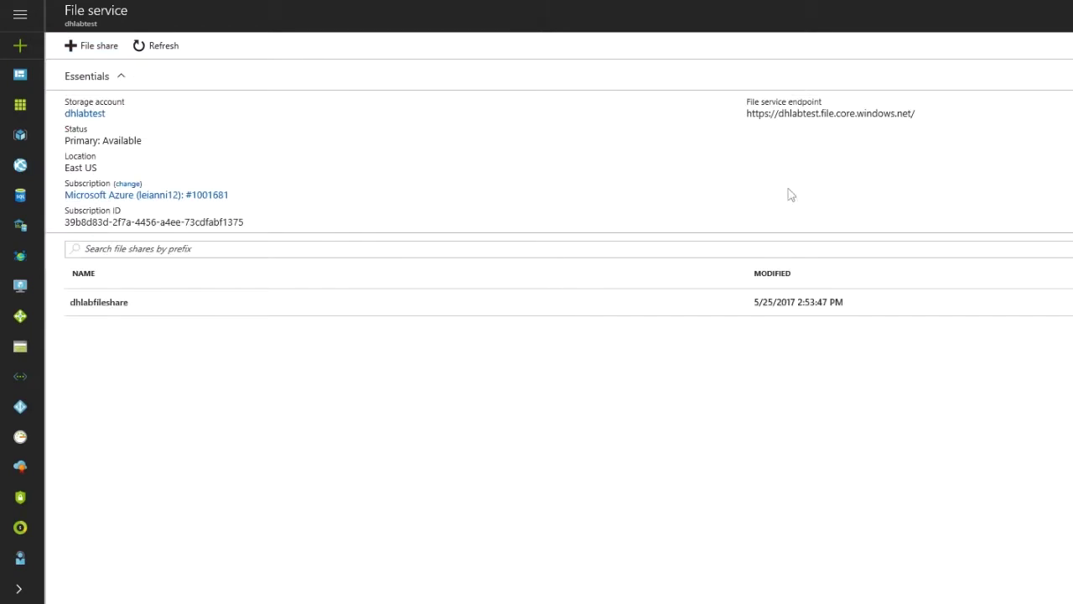
Open dhlabfileshare and show its Connect commands for Windows and Linux.
click(110, 305)
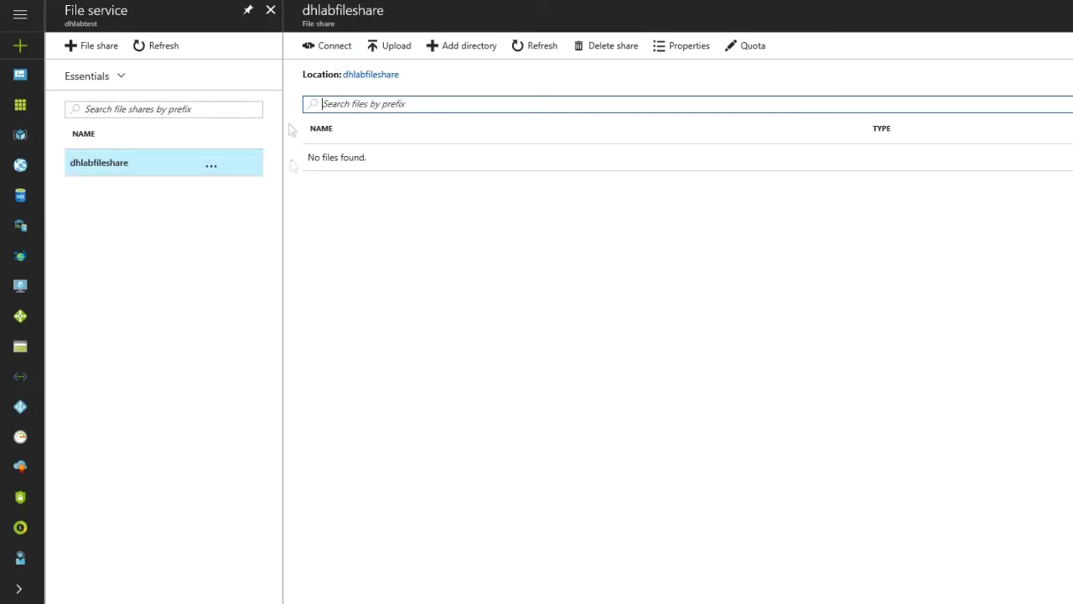
click(330, 48)
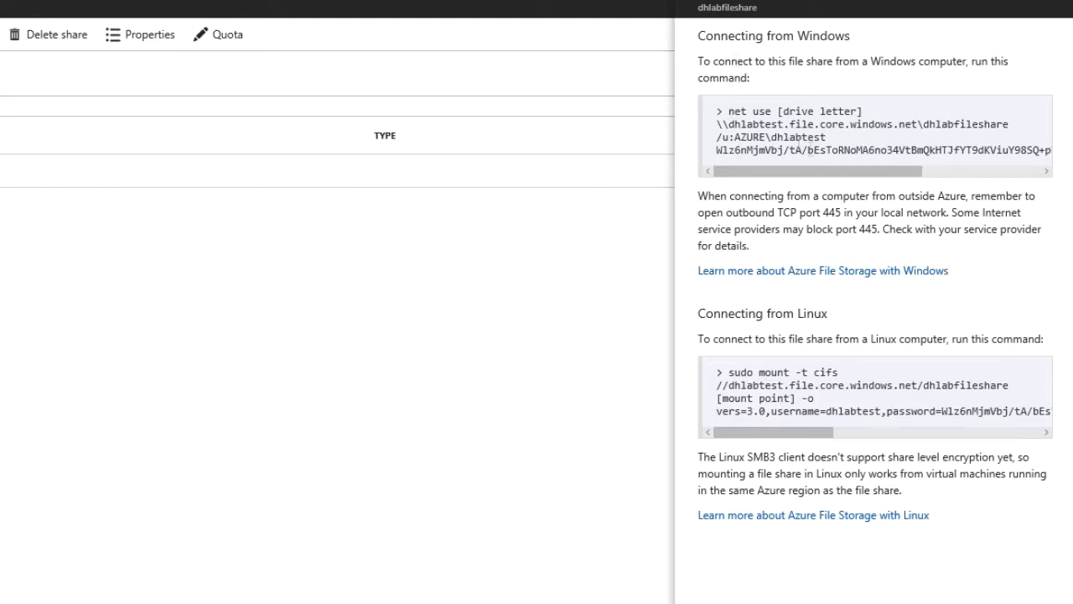
Select the Windows net use command through to the end of the account key.
drag(715, 152, 1040, 152)
click(770, 130)
drag(717, 124, 915, 136)
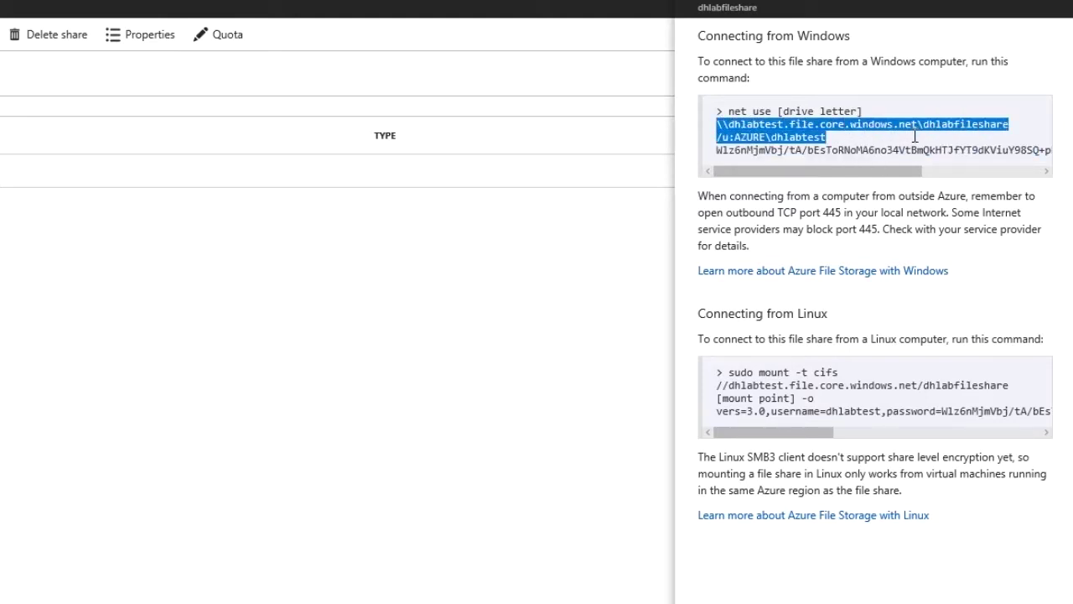
click(830, 138)
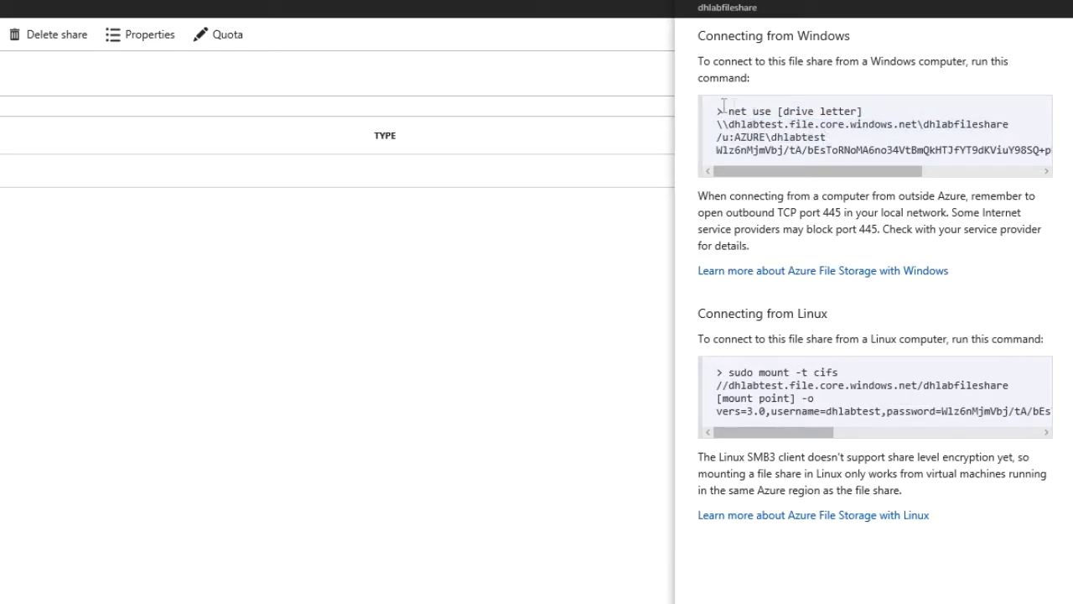
drag(728, 112, 826, 151)
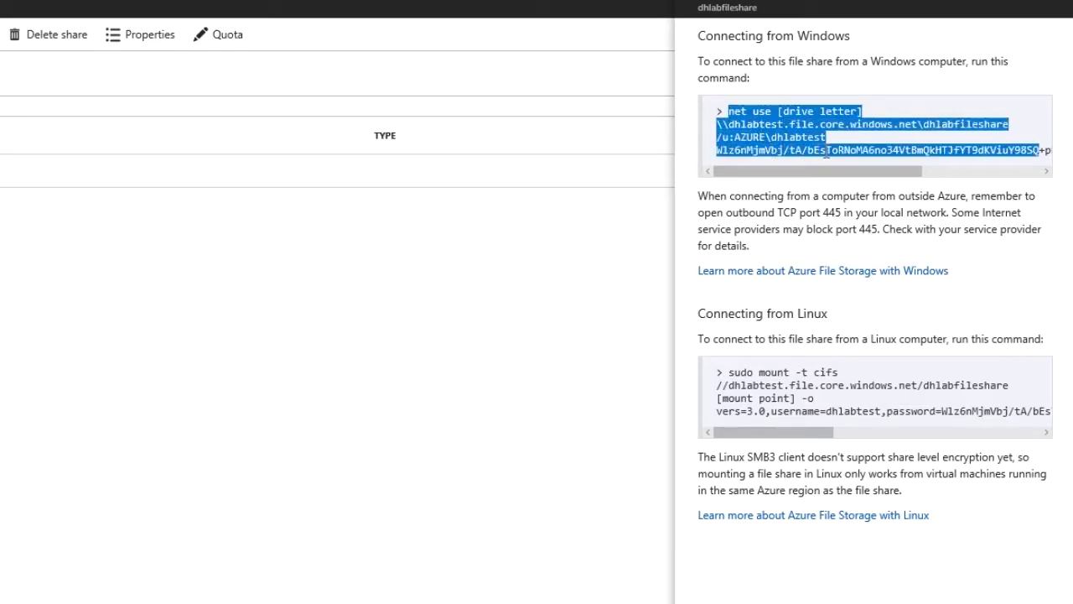
mouse_move(1049, 156)
mouse_down()
mouse_move(1058, 151)
mouse_move(1030, 154)
mouse_up()
scroll(1022, 154, right, 5)
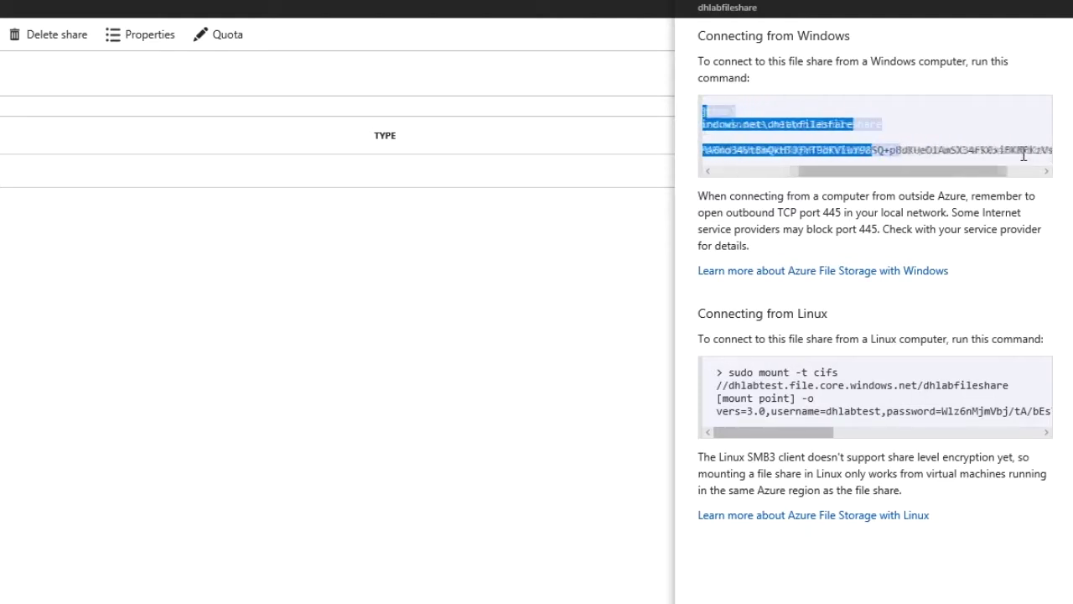
drag(1023, 154, 1054, 151)
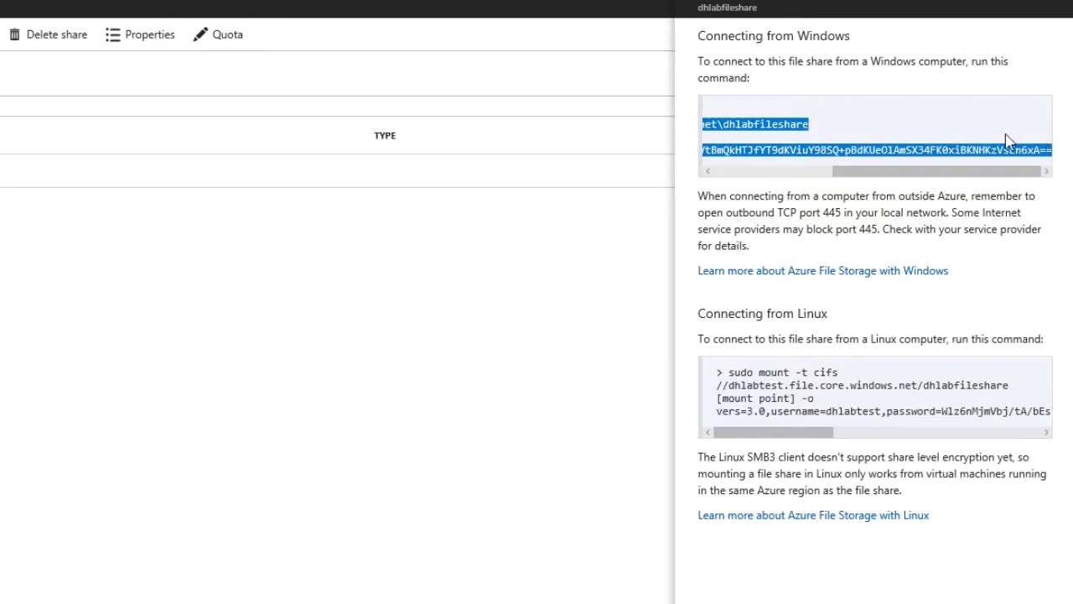
Redo the net use command selection starting from its first word, 'net'.
drag(838, 172, 653, 164)
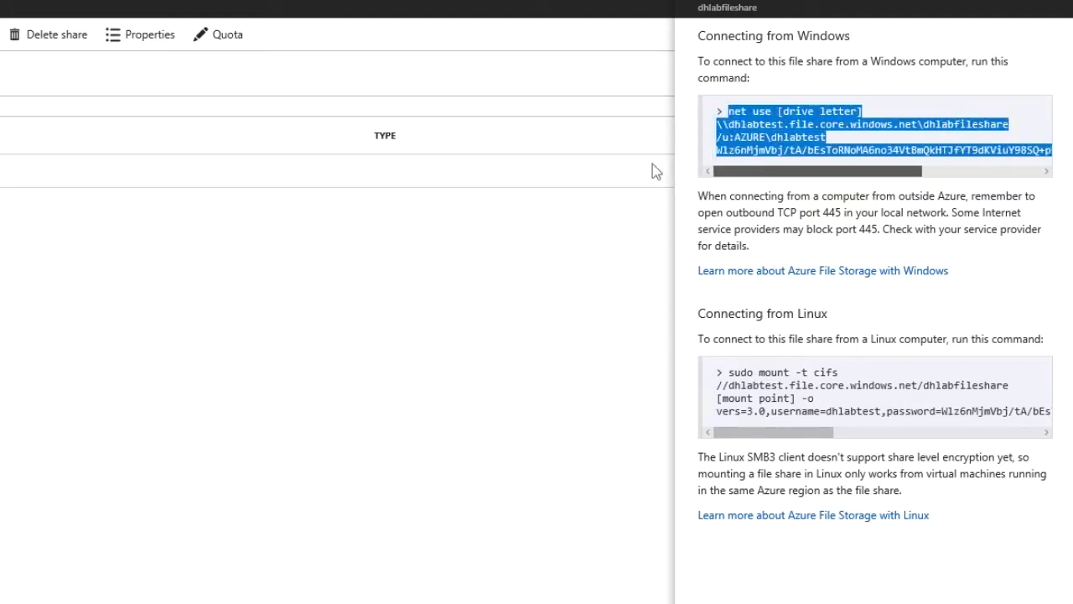
click(729, 130)
drag(720, 111, 725, 115)
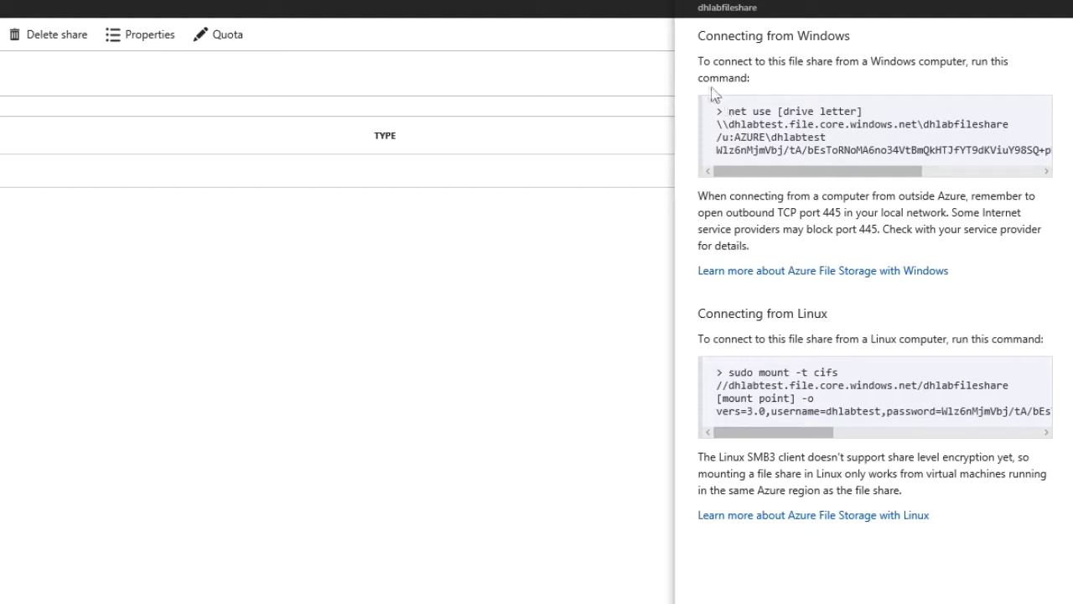
double_click(732, 111)
mouse_move(881, 171)
mouse_down()
mouse_move(939, 172)
mouse_move(872, 173)
mouse_up()
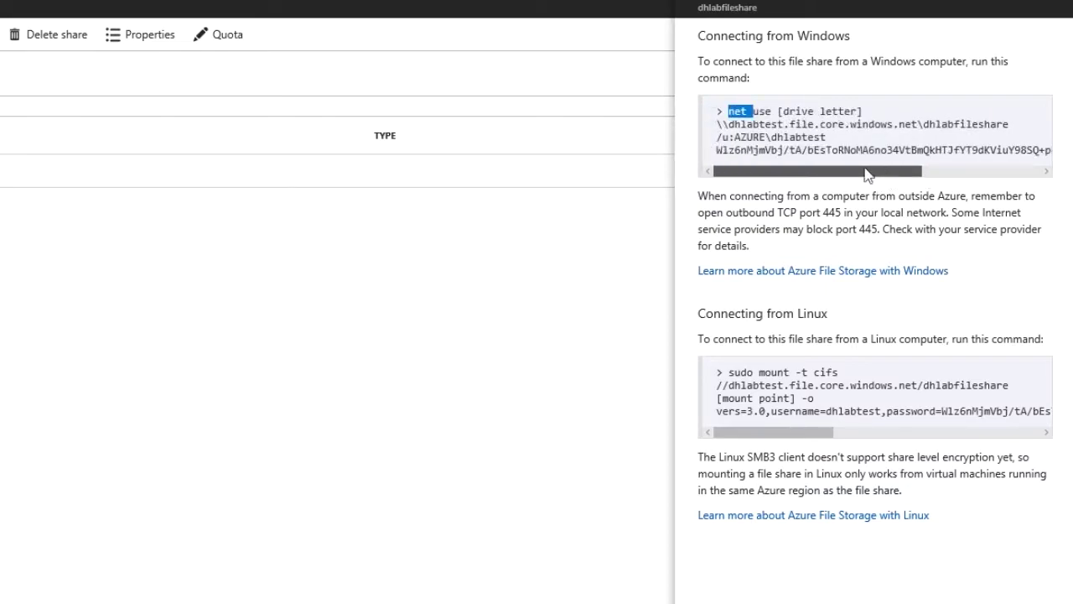
click(752, 125)
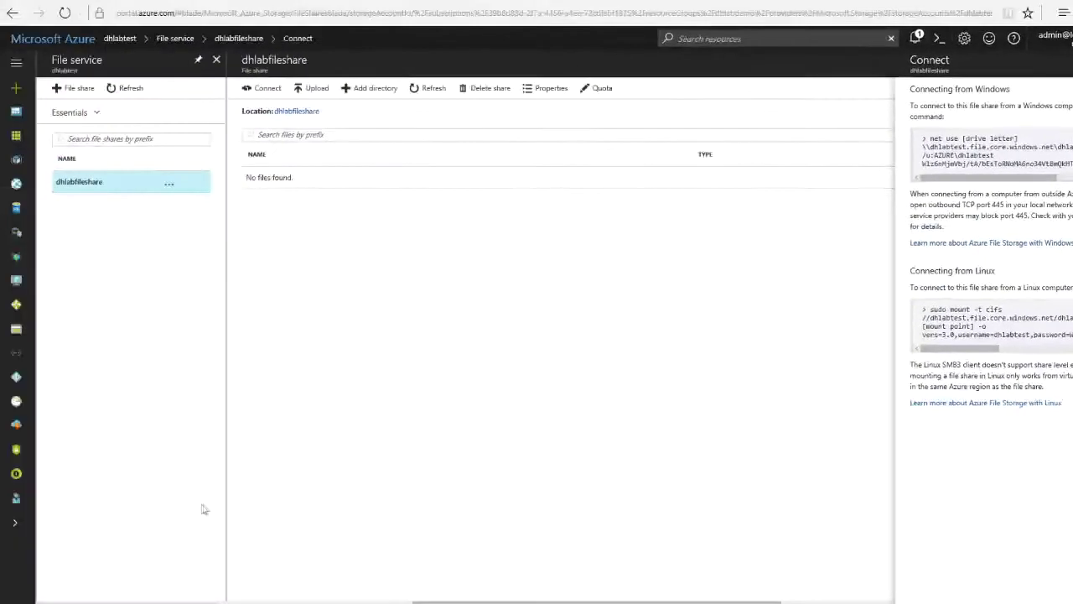
Launch the Command Prompt from Windows search with 'cmd'.
key(super)
text(cmd)
key(Return)
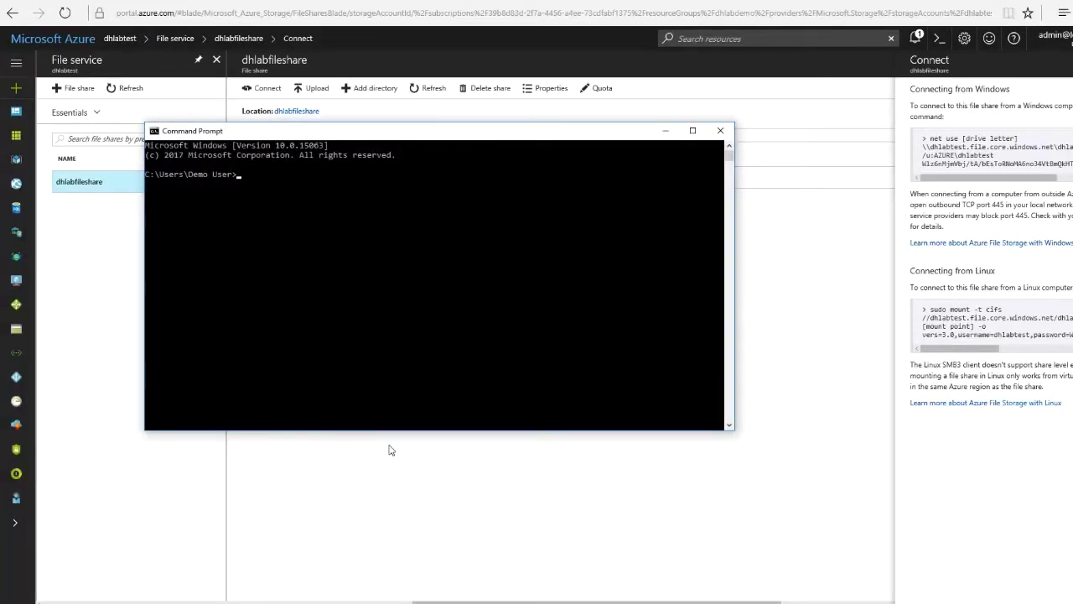
Launch Windows PowerShell and paste the dhlabfileshare net use command at its prompt.
key(super)
key(Return)
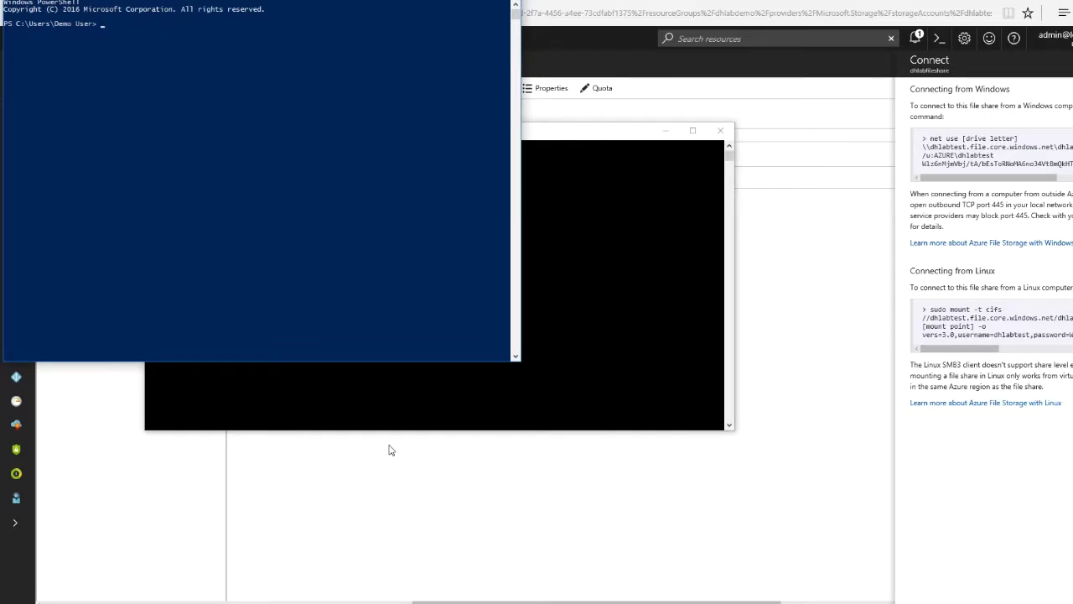
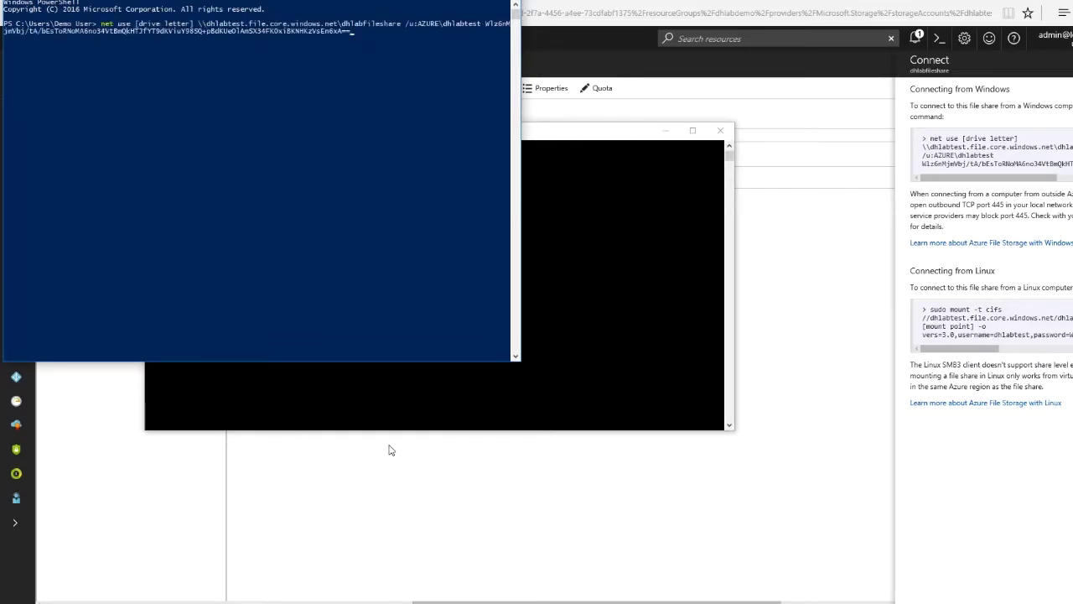